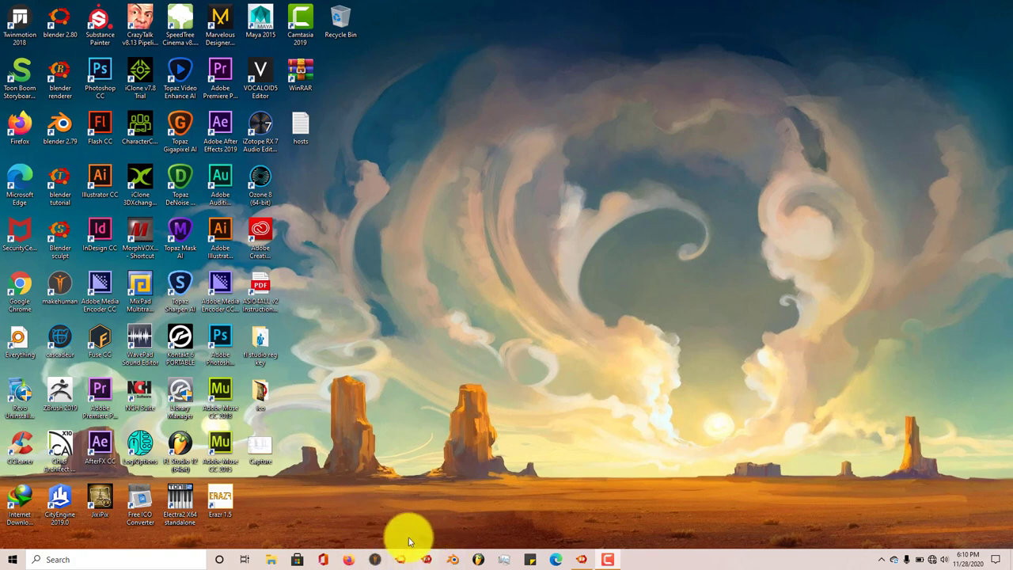
Bring Blender forward and enable Screencast Keys in the viewport side panel
left_click(582, 560)
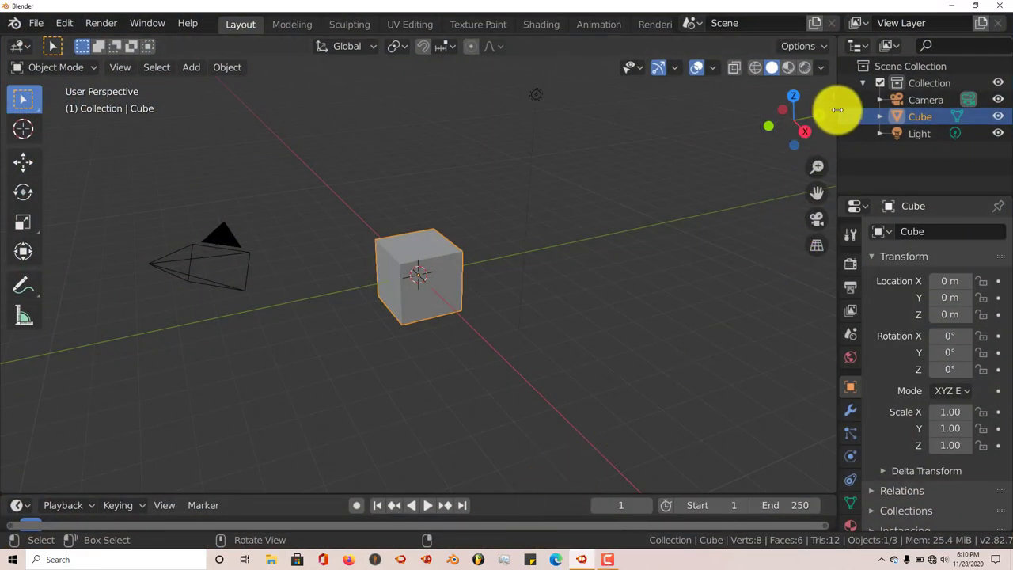
key("n")
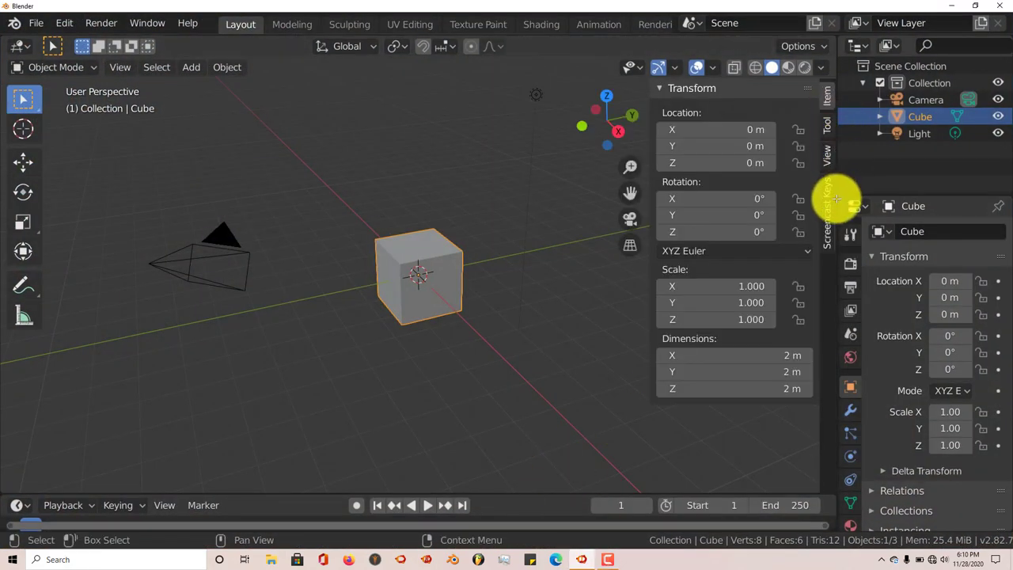
left_click(828, 205)
scroll(554, 375, "down", 4)
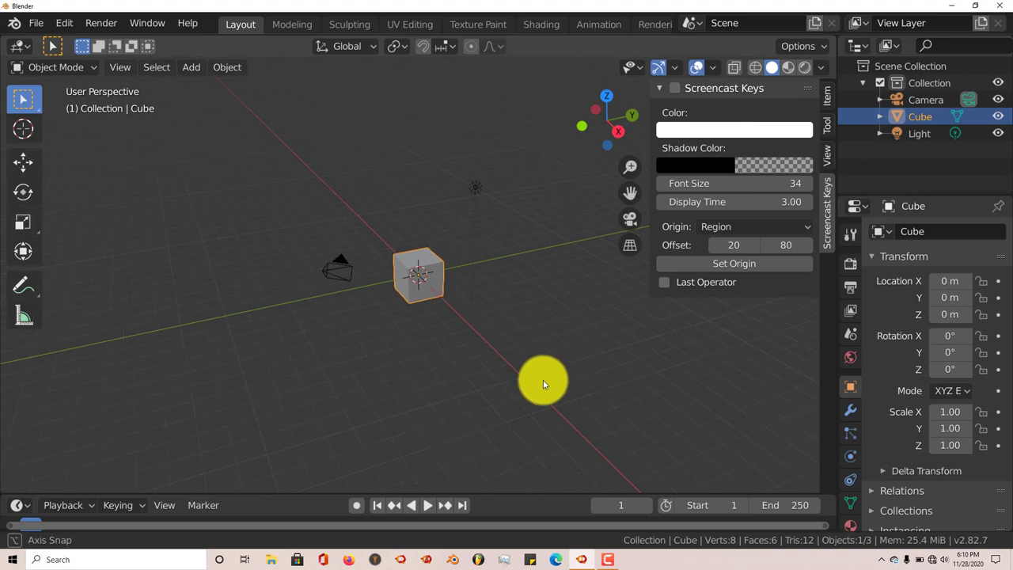
left_click(672, 89)
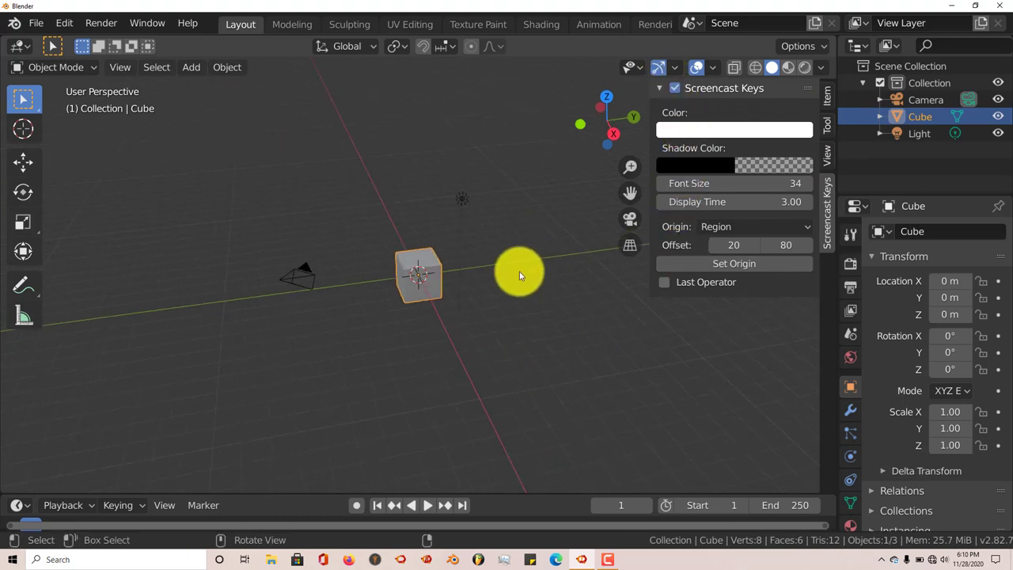
scroll(521, 254, "up", 2)
Orbit and zoom the view until the cube's top face shows
middle_click_drag(525, 235, 520, 348)
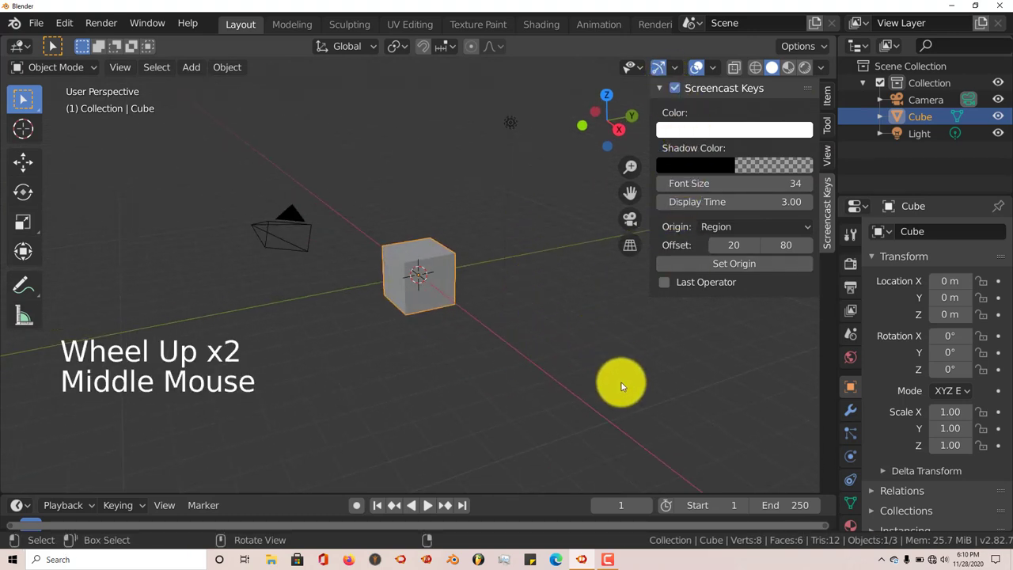
middle_click_drag(571, 385, 568, 370)
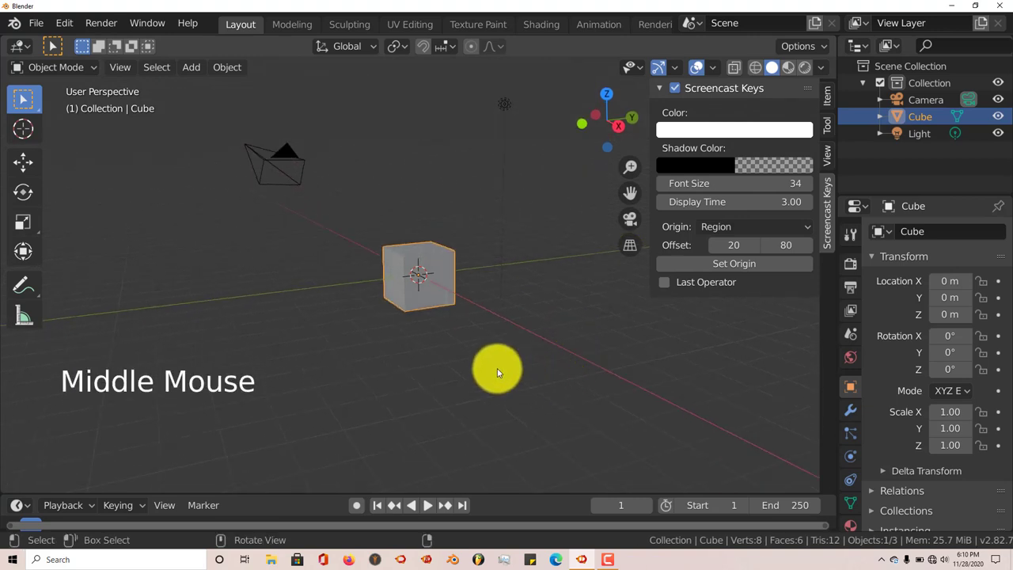
scroll(441, 373, "up", 1)
scroll(442, 370, "up", 3)
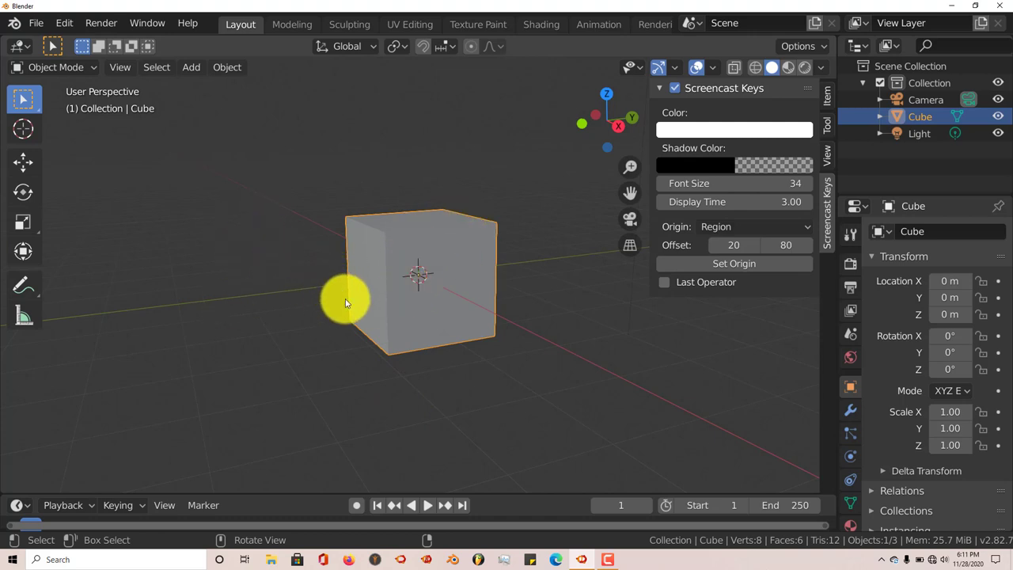
middle_click_drag(242, 312, 470, 339)
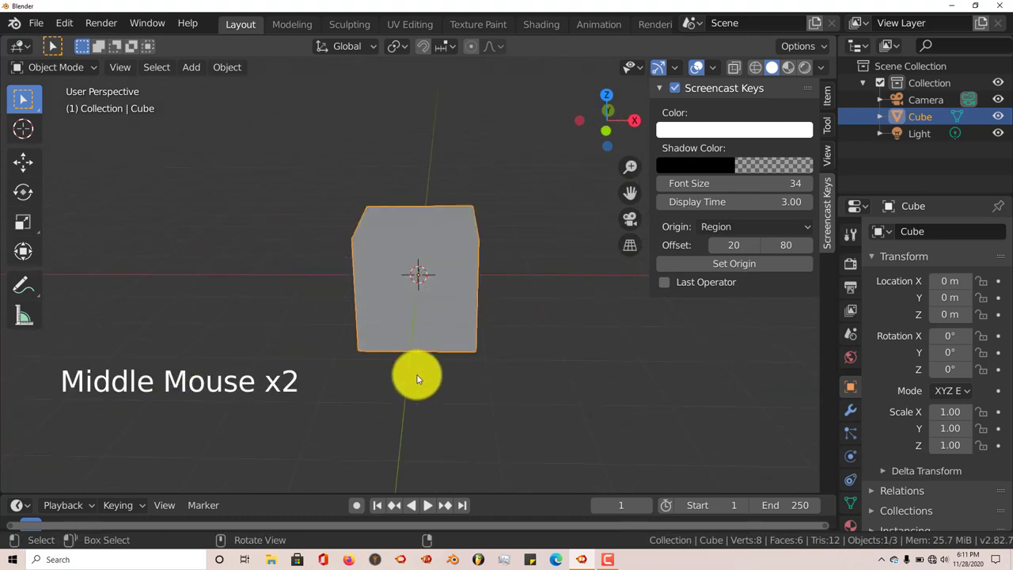
middle_click_drag(417, 378, 430, 362)
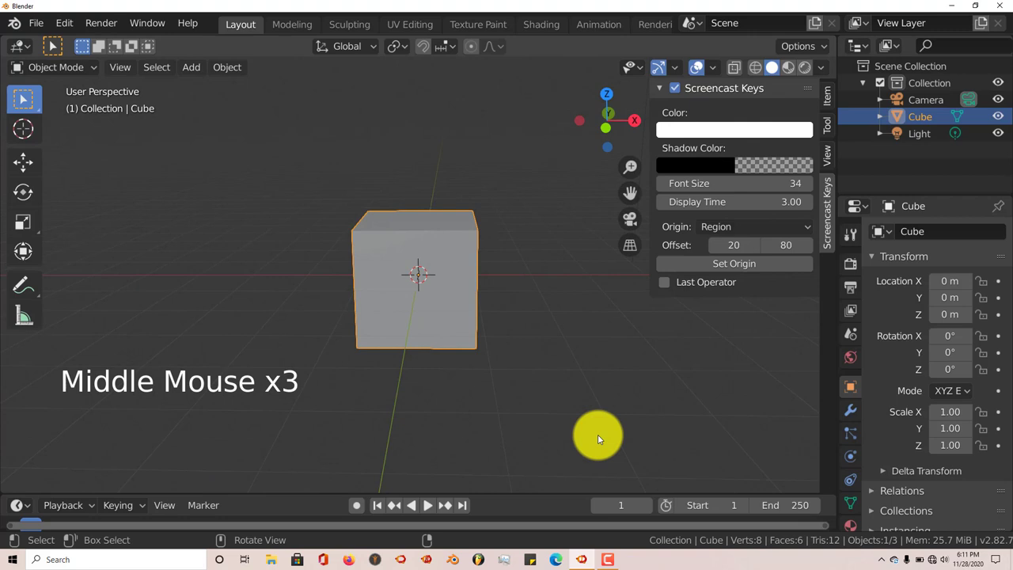
Add a Bevel modifier to the cube, giving 0.1 m offset with 1 segment
left_click(851, 409)
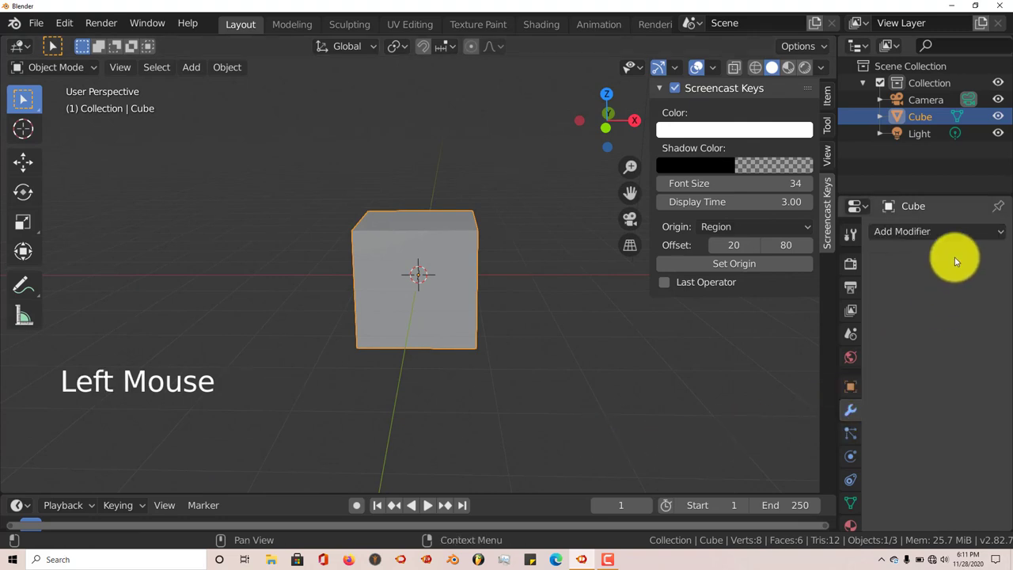
scroll(455, 281, "up", 1)
middle_click_drag(454, 280, 418, 290)
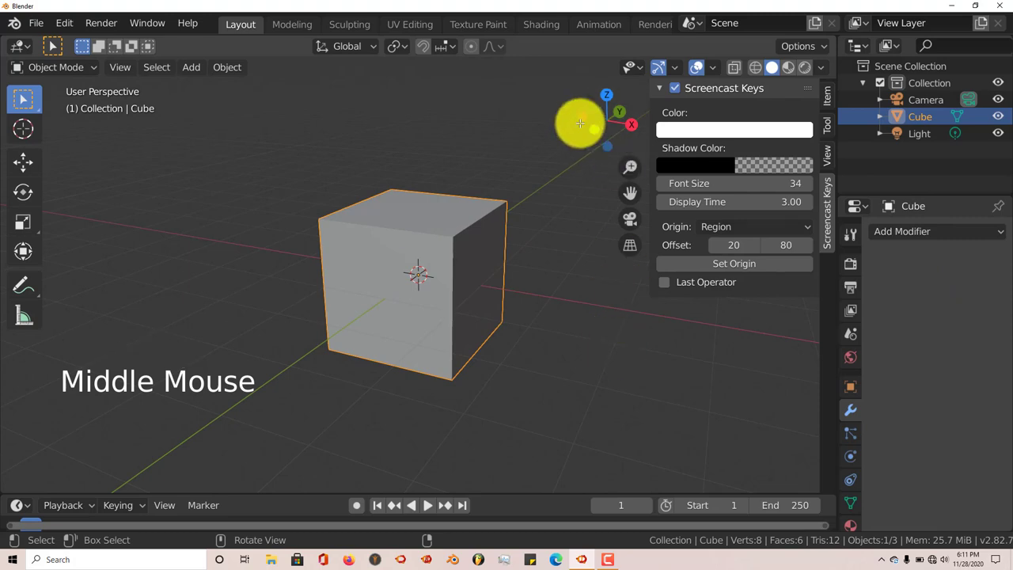
left_click(975, 234)
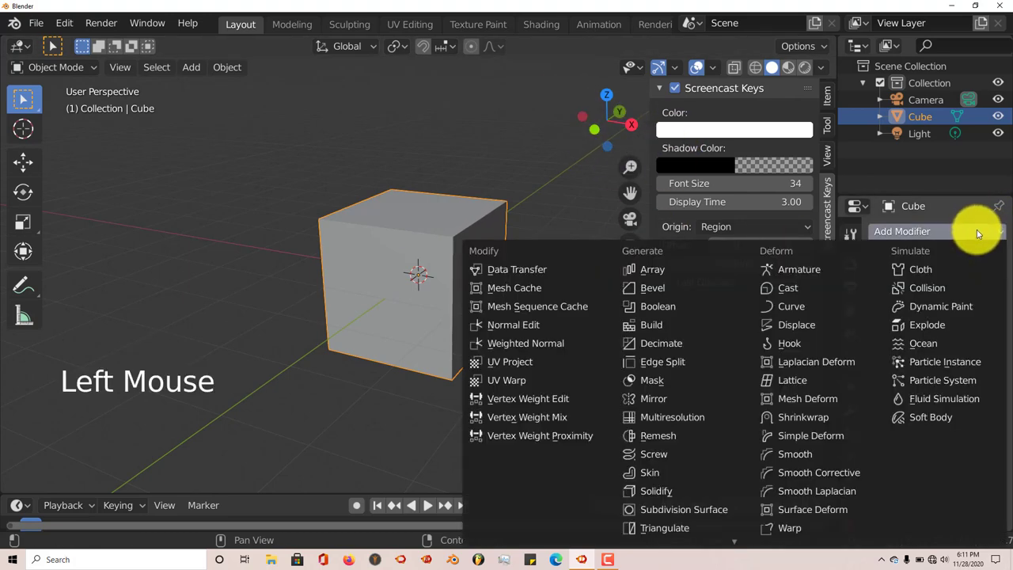
left_click(667, 288)
scroll(510, 337, "up", 1)
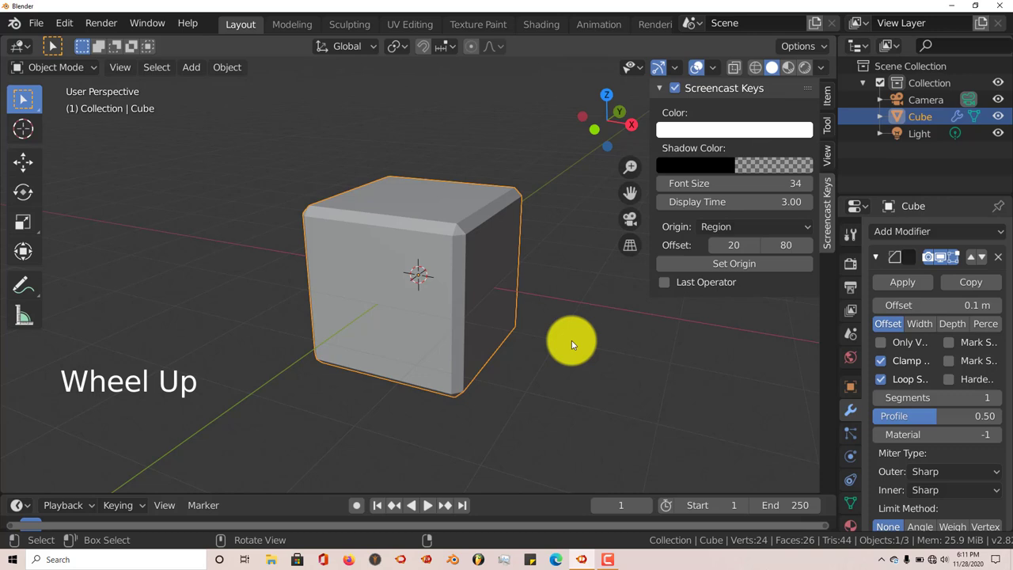
scroll(465, 295, "up", 1)
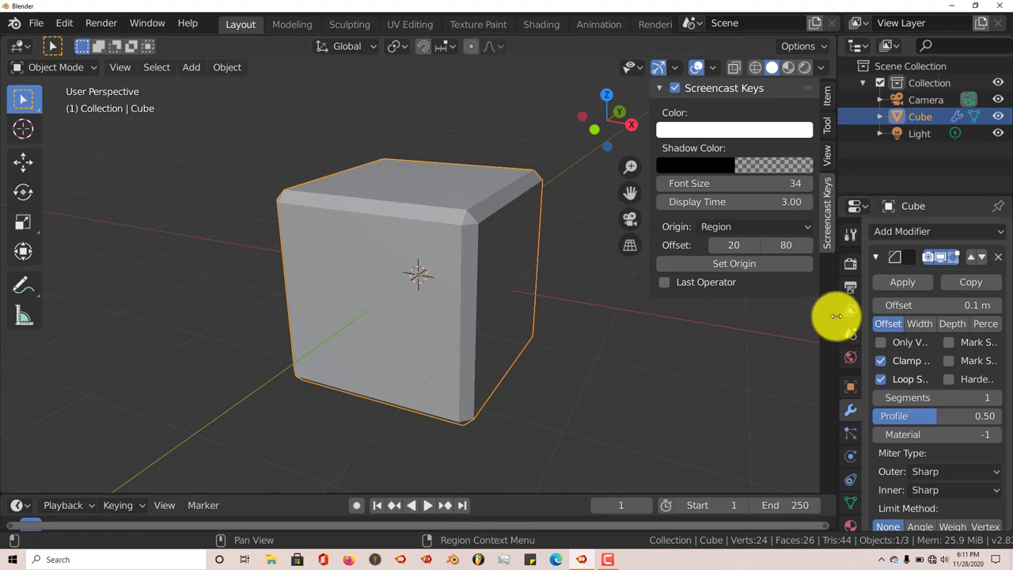
Widen the Properties editor and raise the Bevel modifier's segments from 1 to 6
left_click_drag(839, 320, 748, 324)
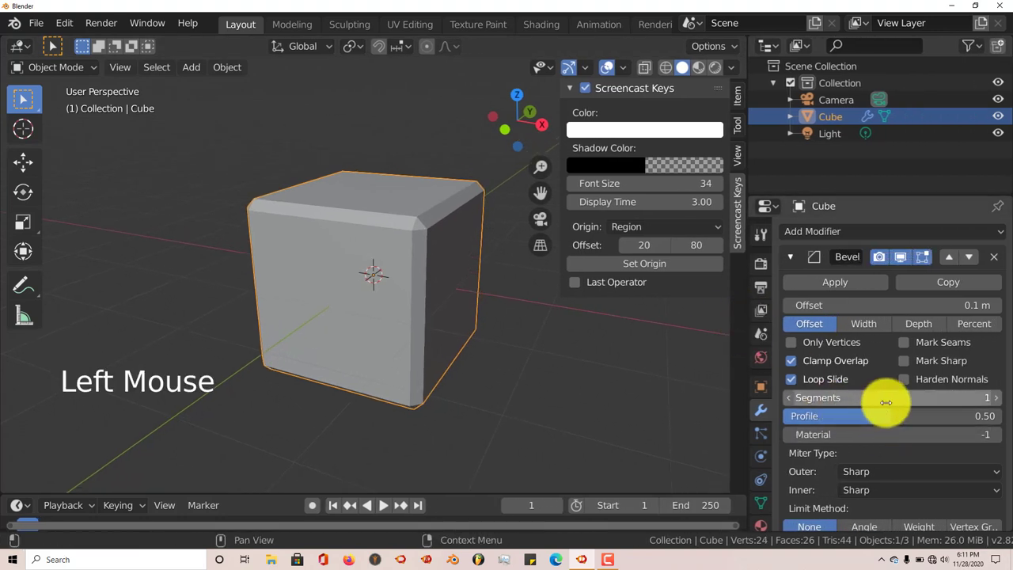
left_click_drag(912, 399, 926, 402)
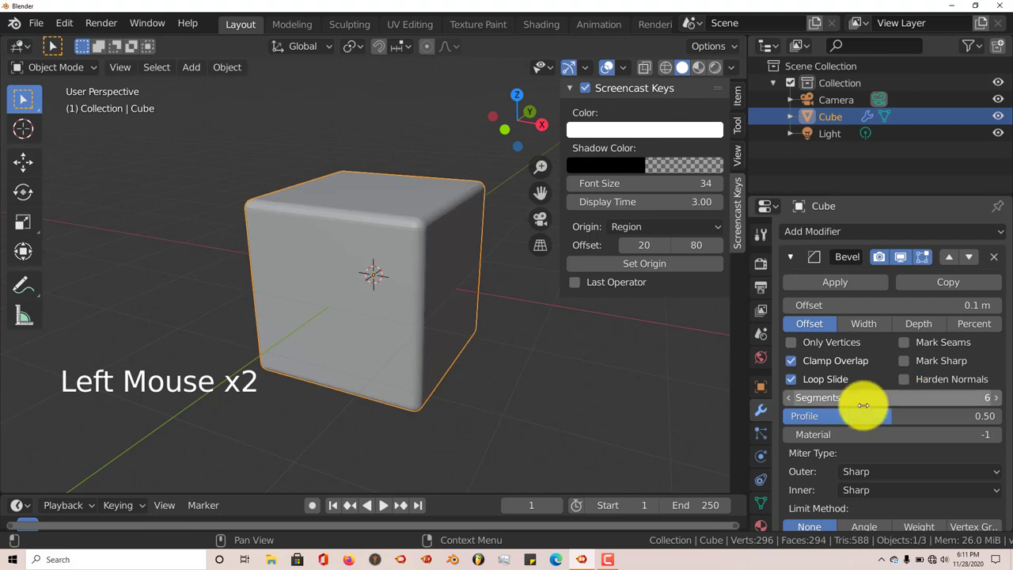
scroll(423, 287, "up", 1)
middle_click_drag(422, 287, 448, 255)
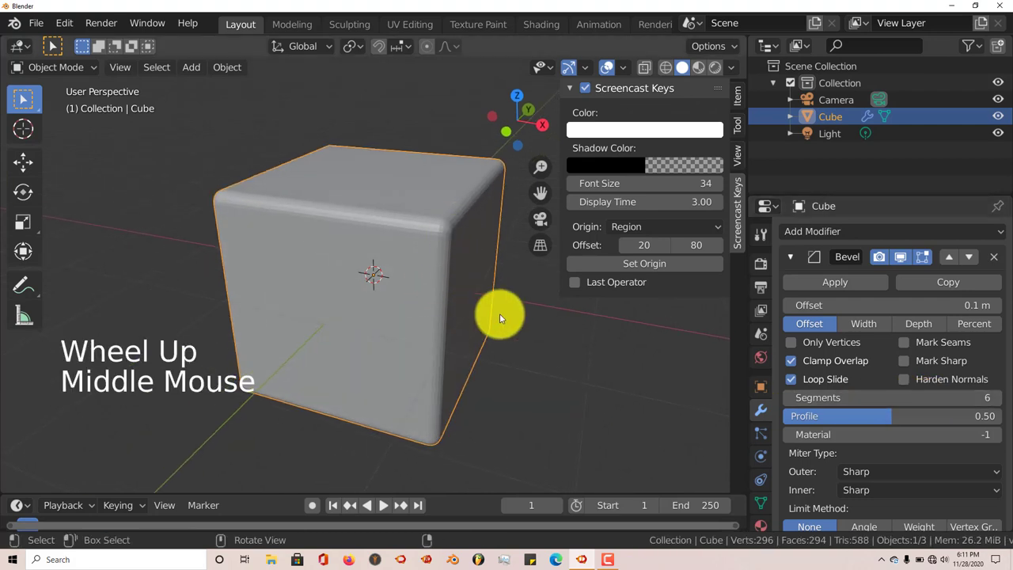
middle_click_drag(404, 401, 332, 378)
middle_click_drag(394, 321, 403, 344)
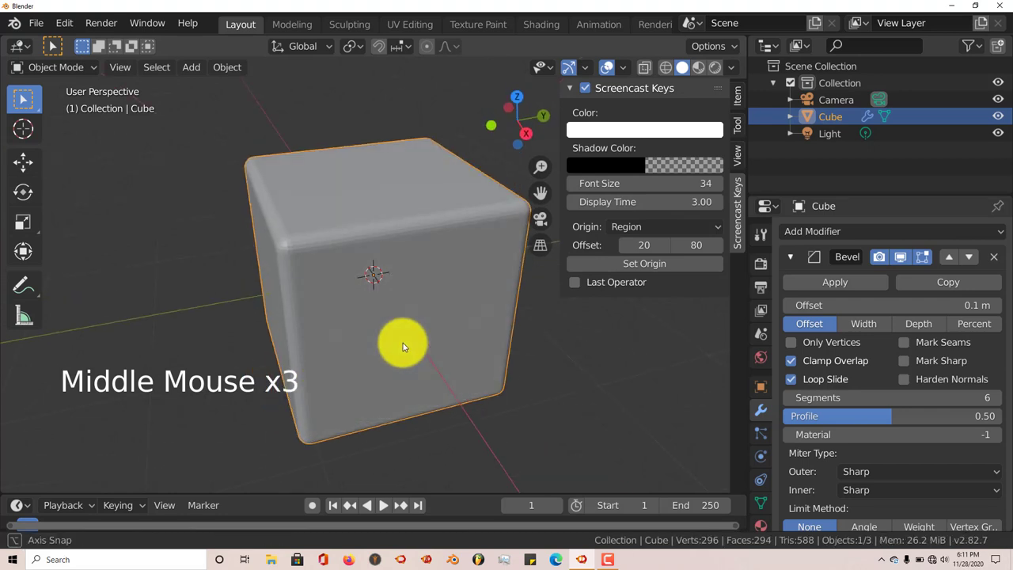
scroll(444, 355, "down", 1)
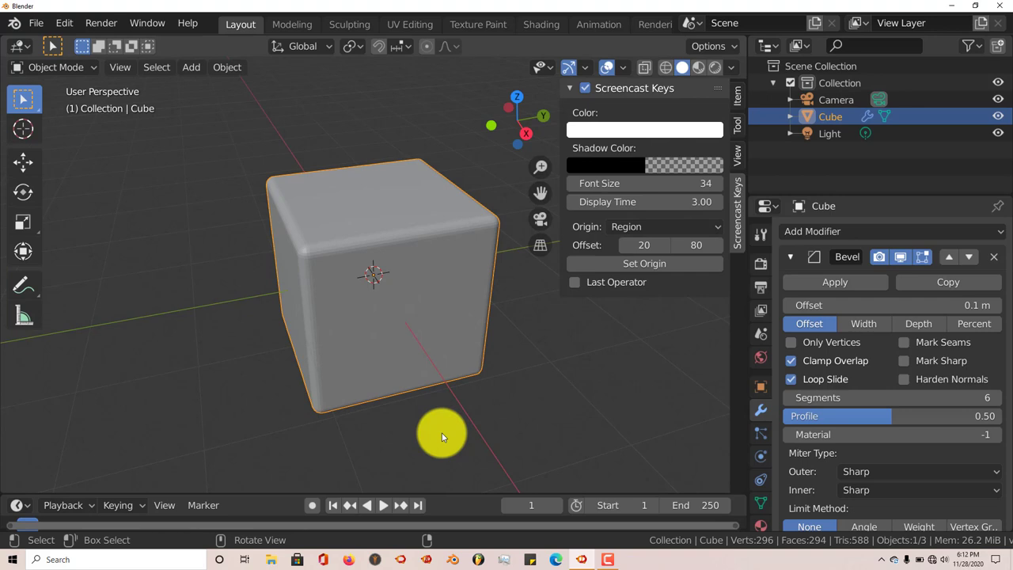
Delete the rounded cube and add a new Mesh > Cube
key("Delete")
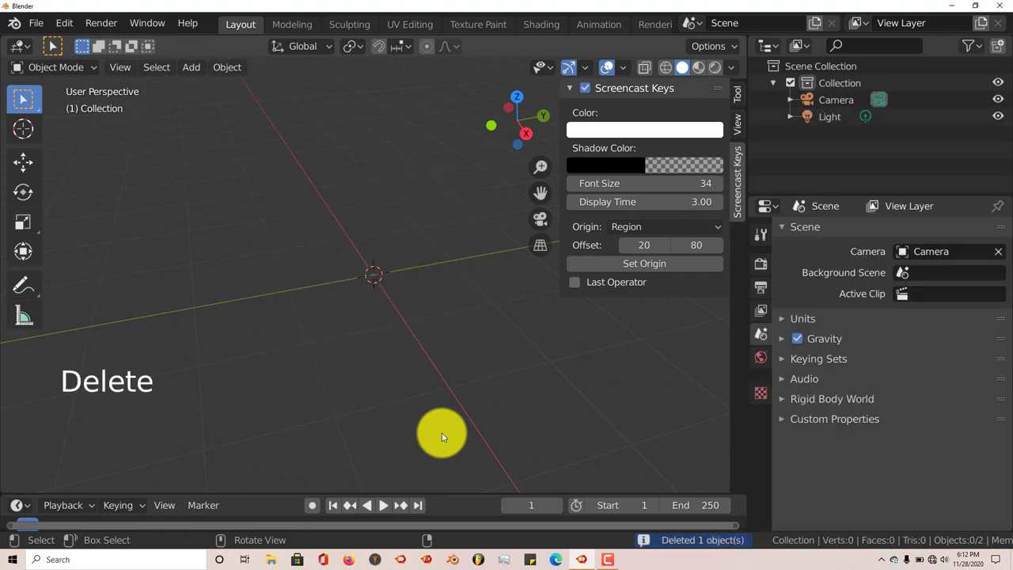
key("shift+a")
mouse_move(443, 437)
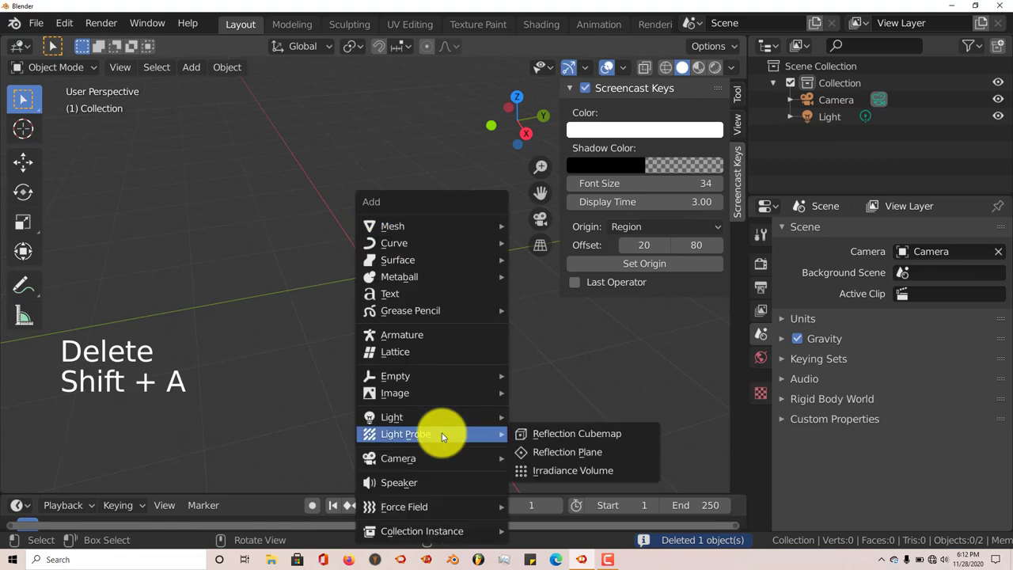
mouse_move(491, 226)
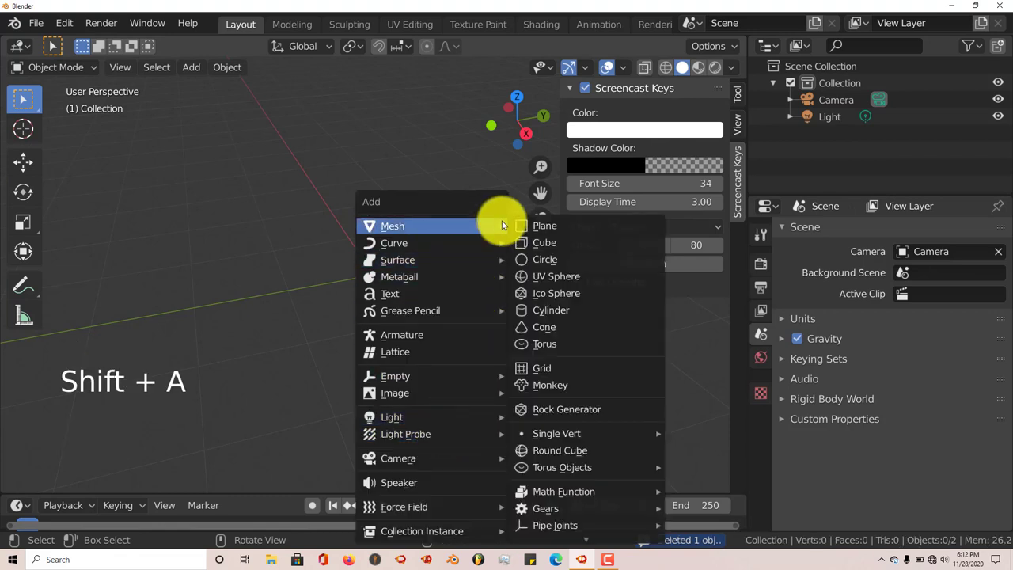
left_click(536, 249)
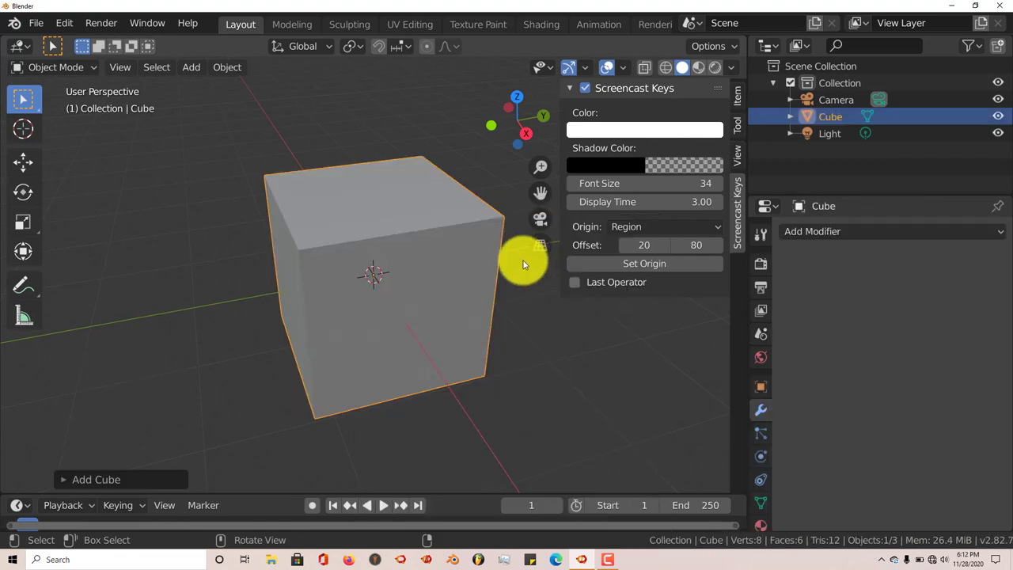
Collapse the viewport sidebar and put the new cube into Edit Mode
scroll(555, 228, "up", 2)
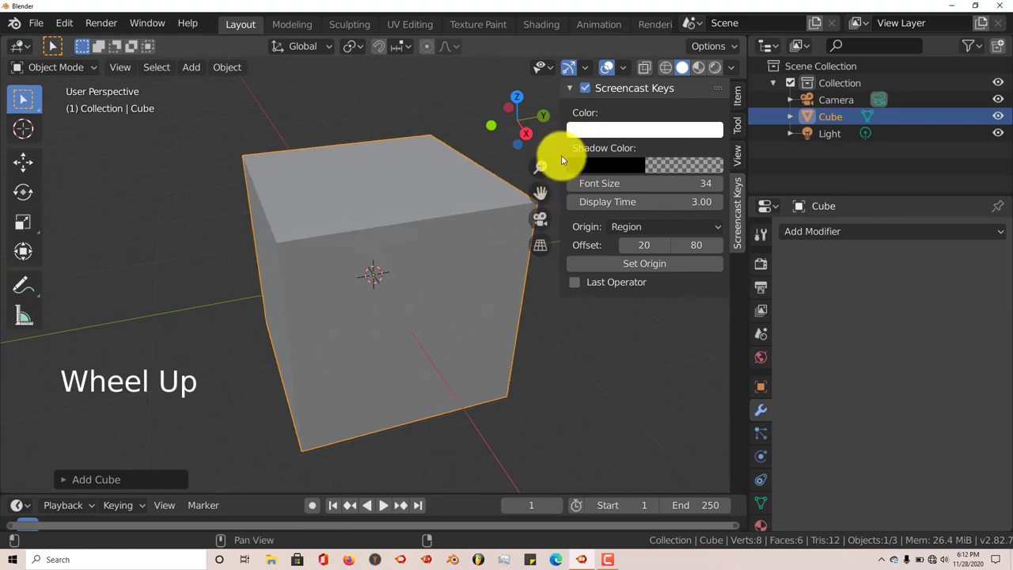
left_click_drag(558, 150, 785, 151)
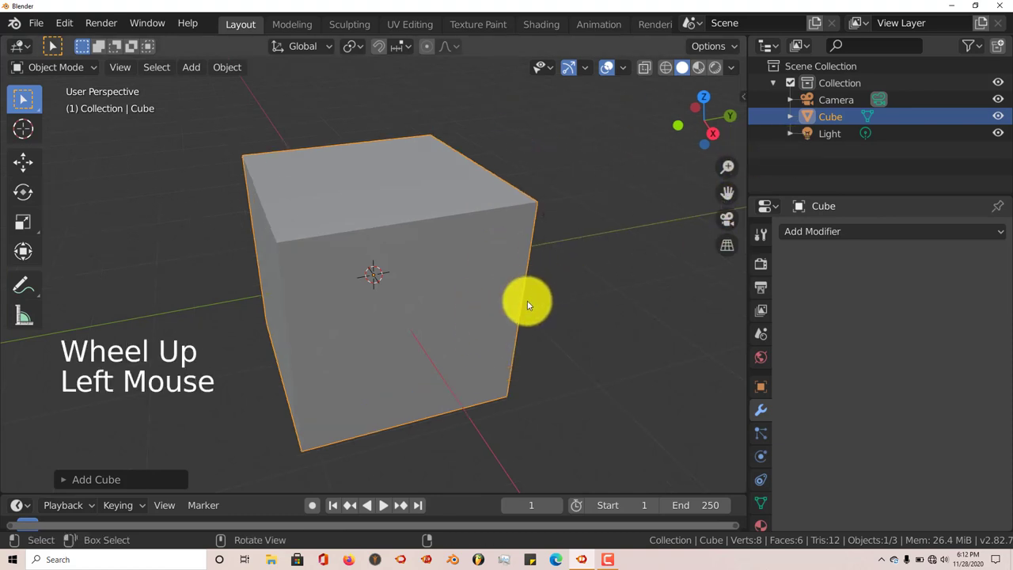
middle_click_drag(527, 301, 532, 320)
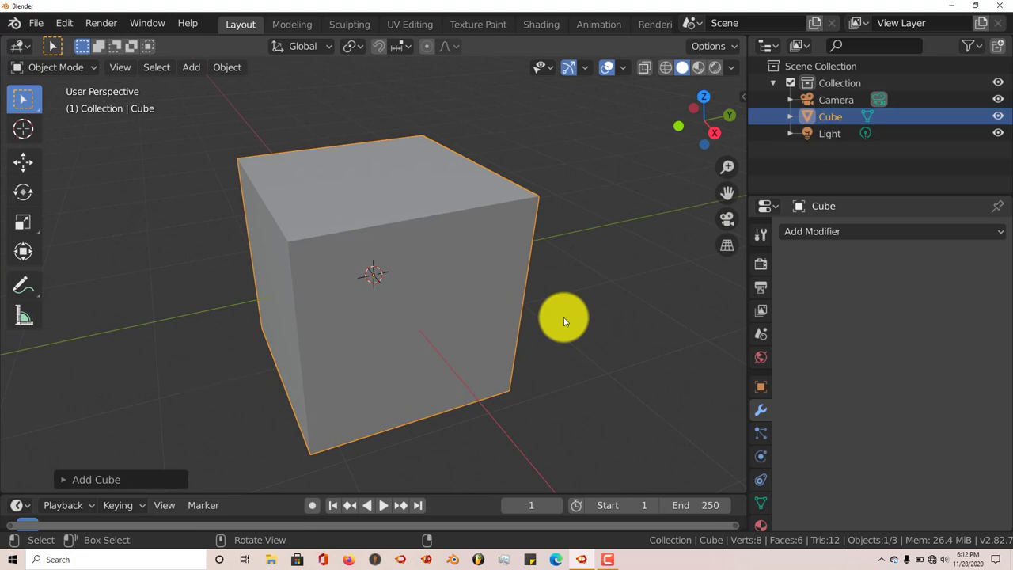
key("Tab")
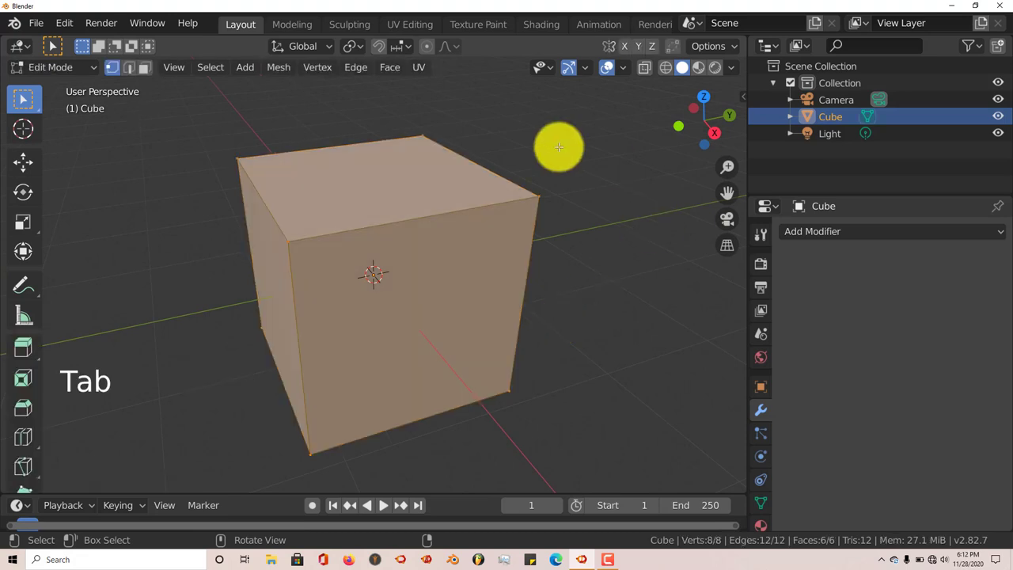
In Edge select mode, select the cube's top front edge and search commands for 'Beve'
left_click(129, 69)
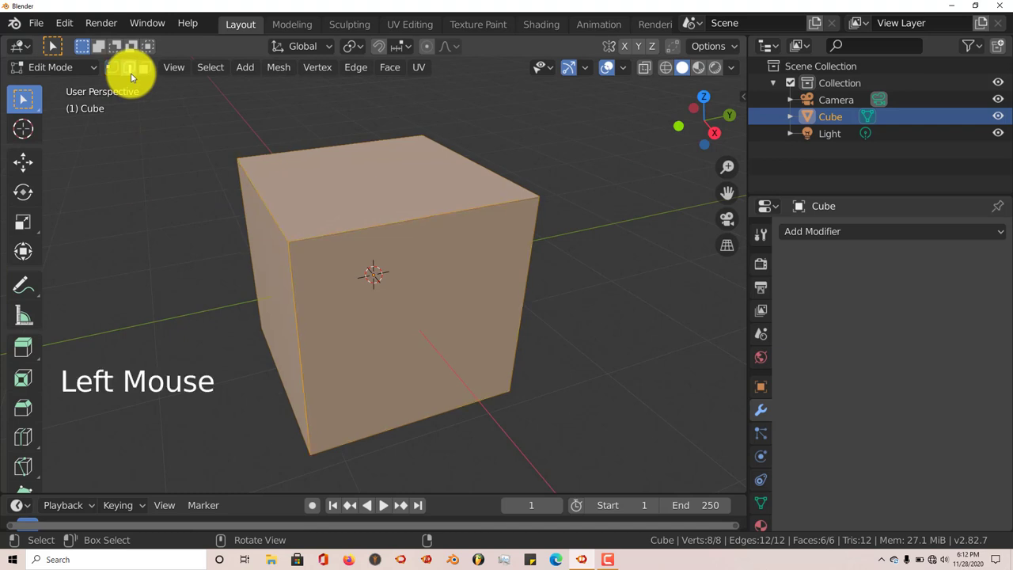
left_click(383, 223)
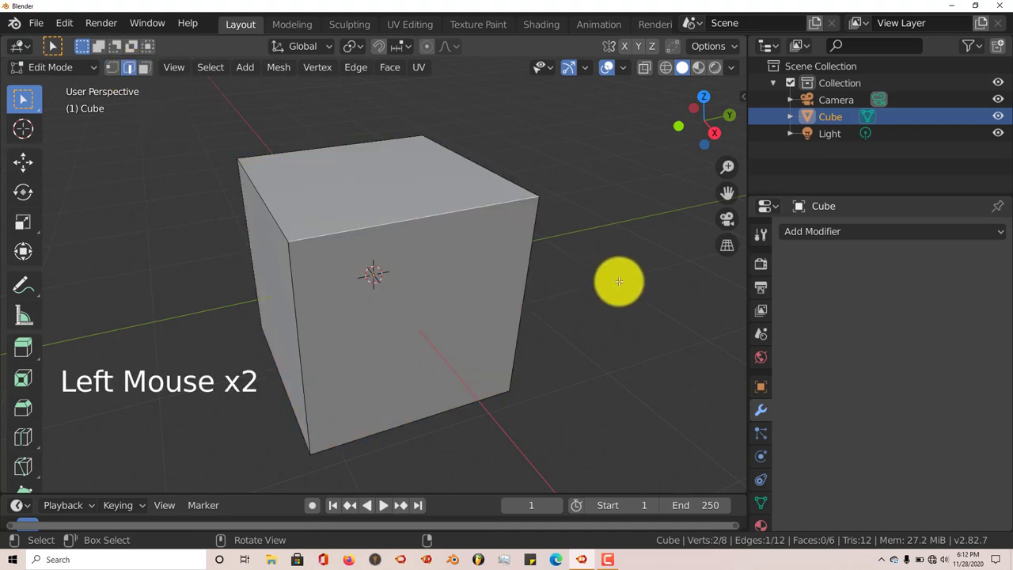
key("shift+a")
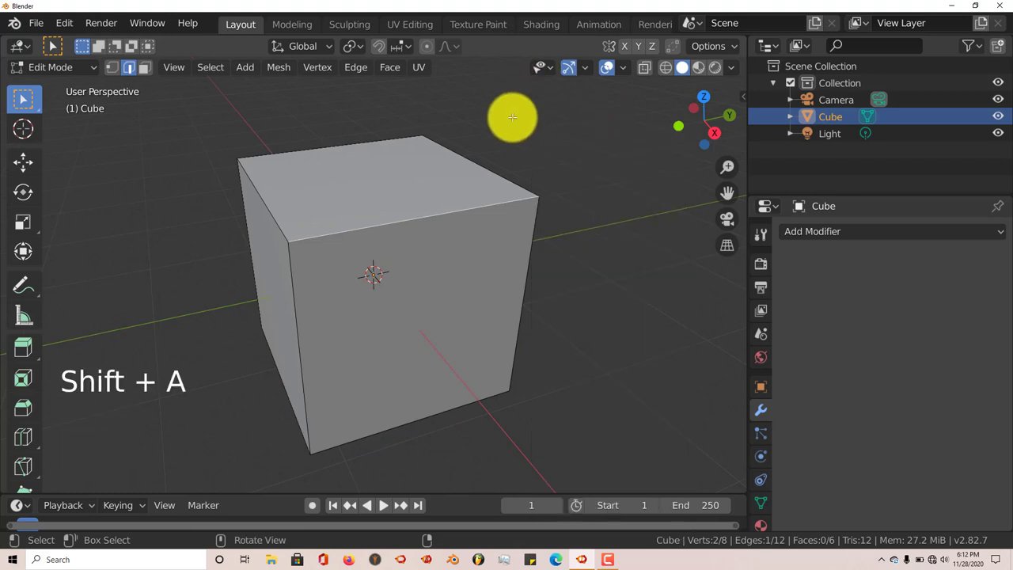
key("space")
type("Beve")
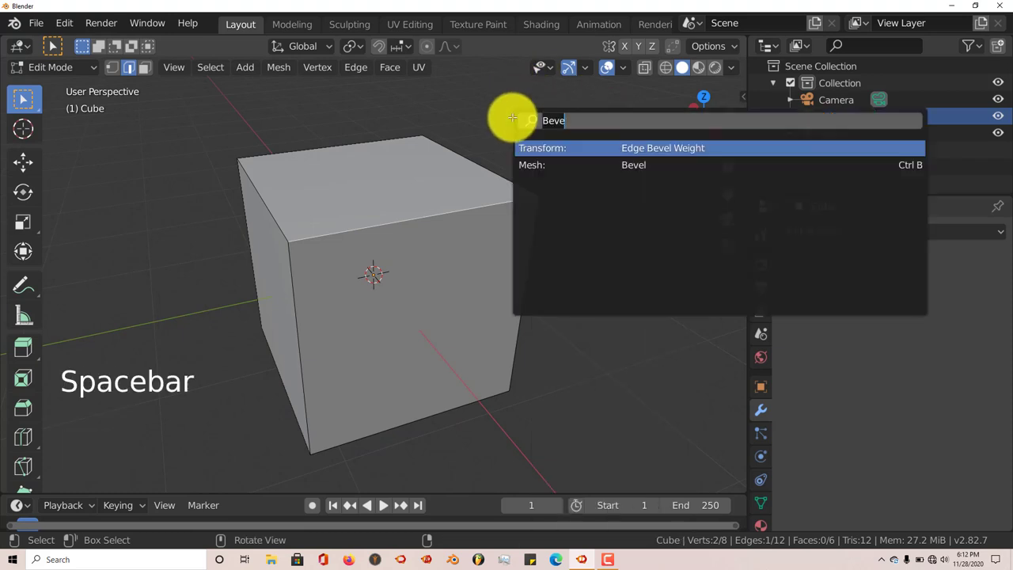
Bevel the selected edge to about 0.471 m width with 23 segments
left_click(640, 166)
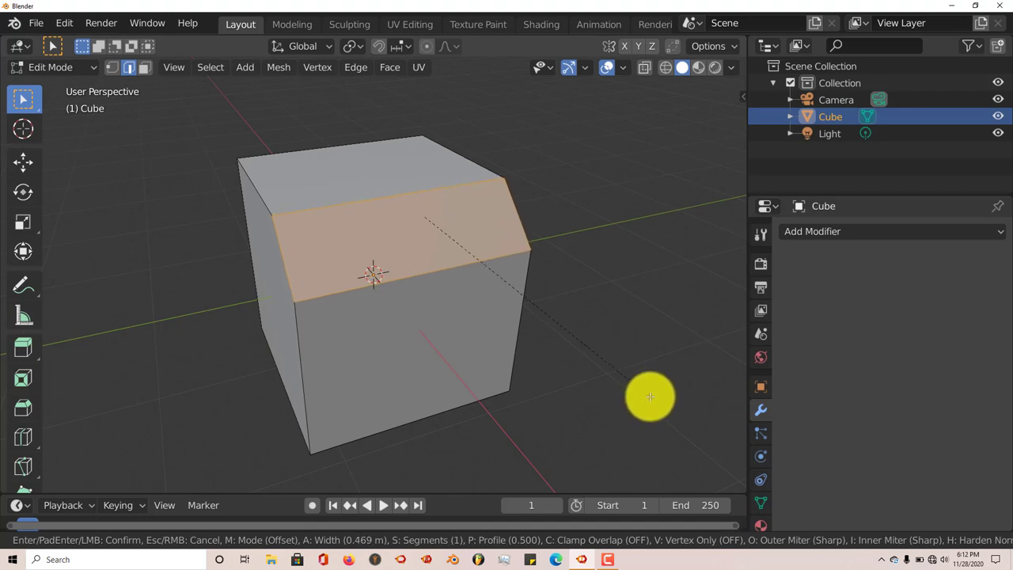
scroll(650, 396, "up", 6)
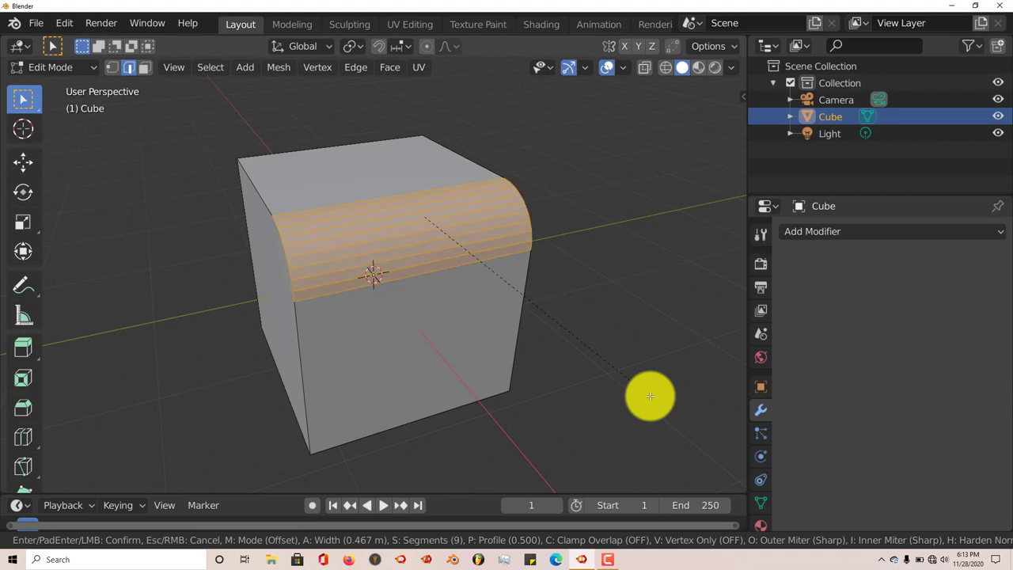
scroll(650, 396, "up", 3)
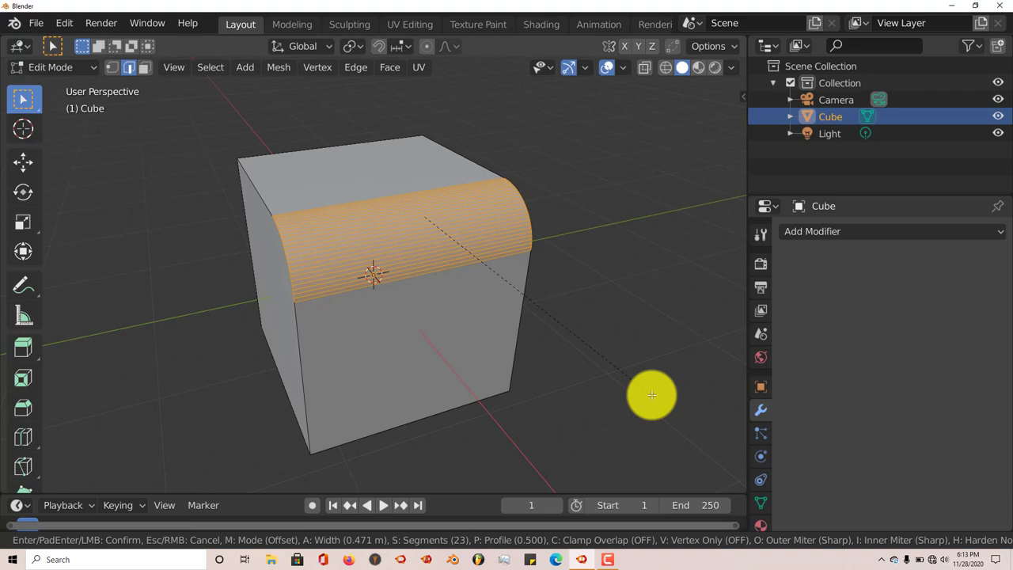
left_click(651, 394)
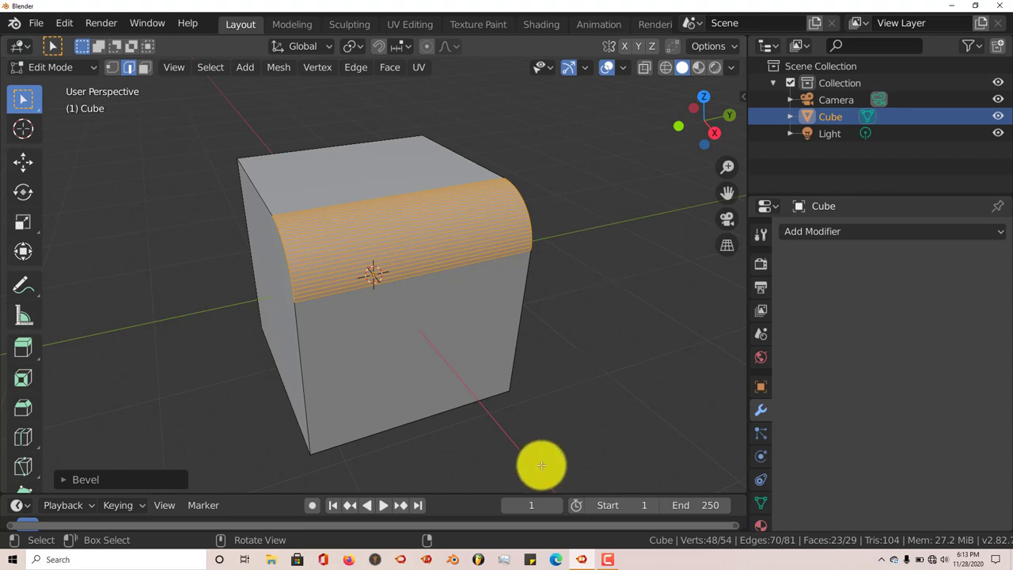
Return to Object Mode and orbit around the cube to inspect its single rounded edge
key("Tab")
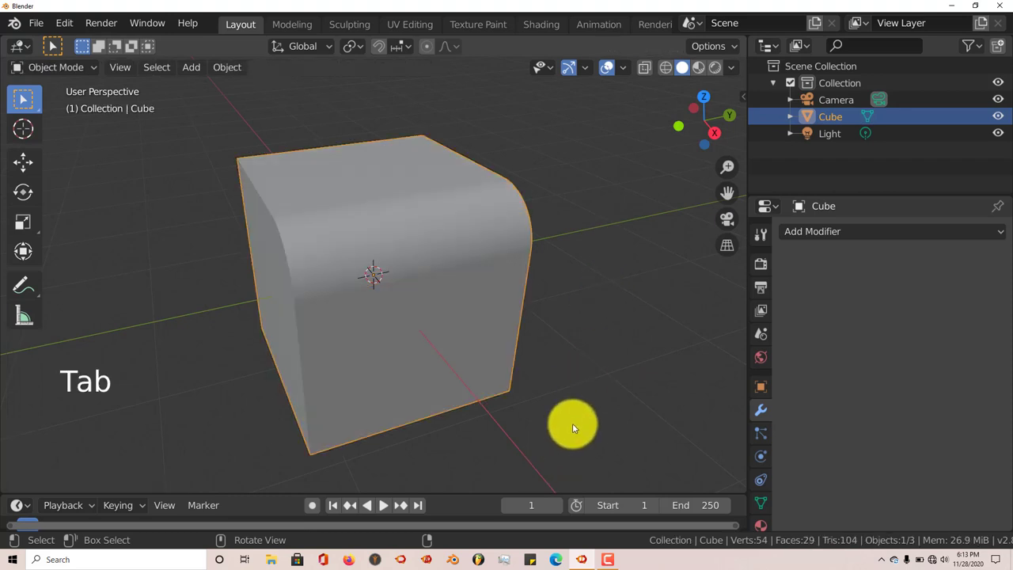
mouse_move(502, 337)
middle_mouse_down()
mouse_move(536, 319)
mouse_move(491, 339)
middle_mouse_up()
scroll(491, 323, "up", 1)
scroll(491, 208, "down", 1)
middle_click_drag(491, 207, 441, 253)
scroll(441, 253, "up", 1)
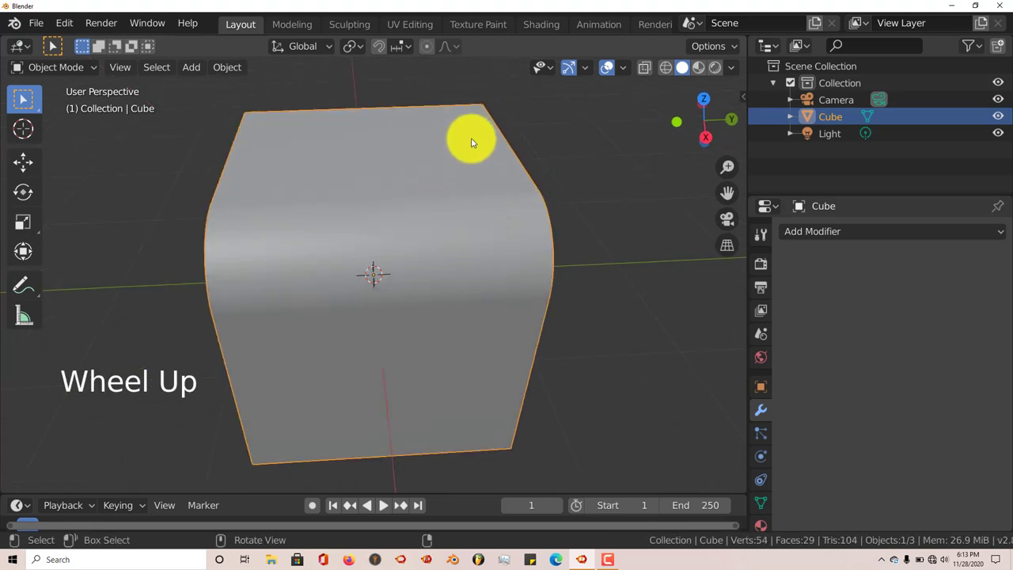
middle_click_drag(444, 277, 523, 253)
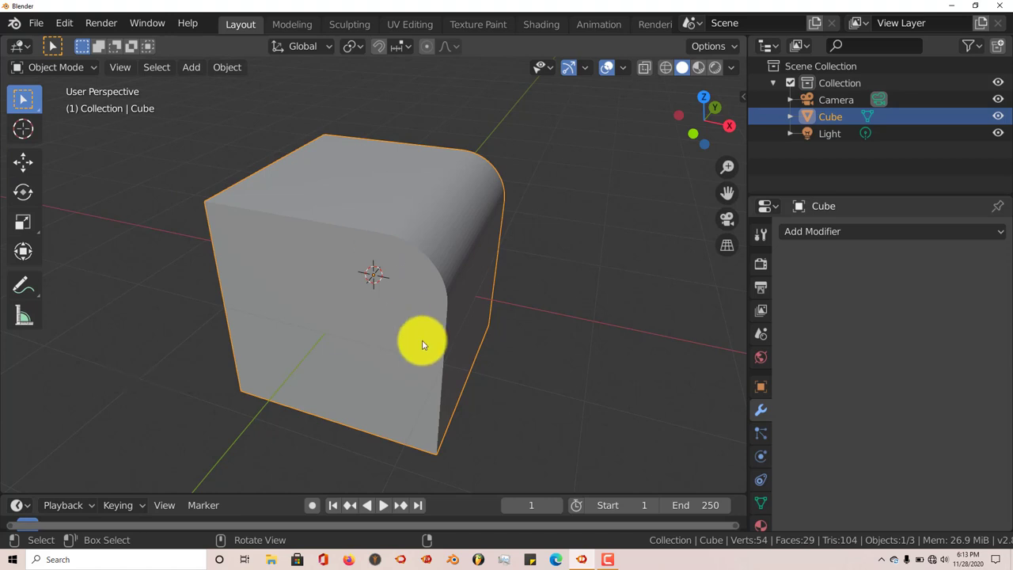
middle_click_drag(374, 339, 589, 380)
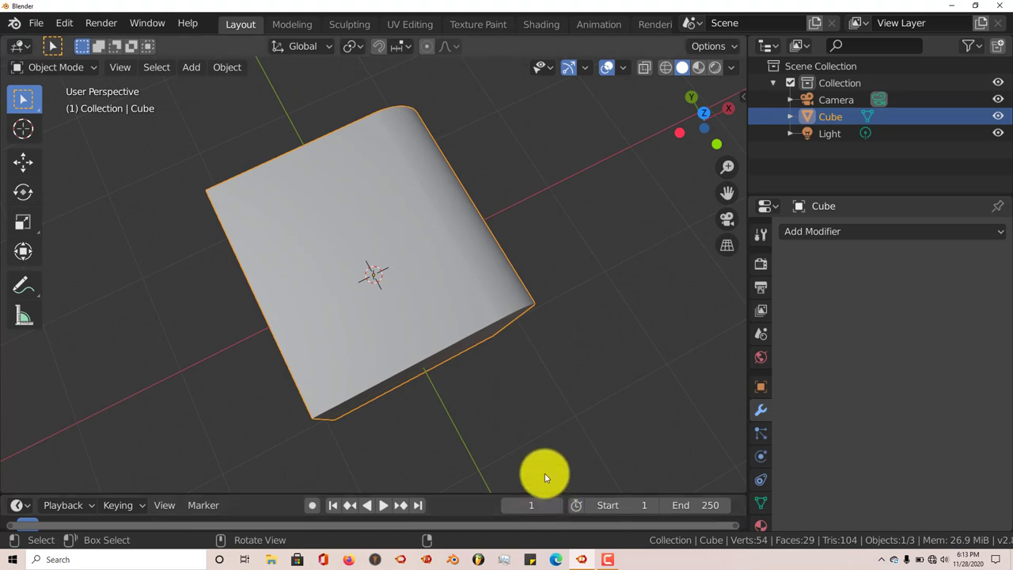
In Edit Mode, select another top edge and search commands for 'Beve'
key("Tab")
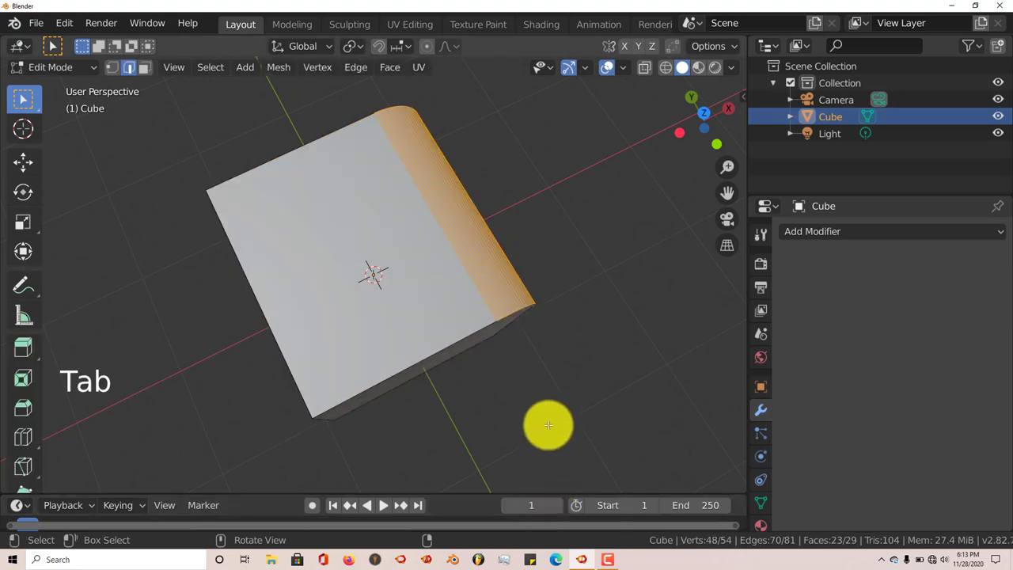
middle_click_drag(547, 423, 547, 355)
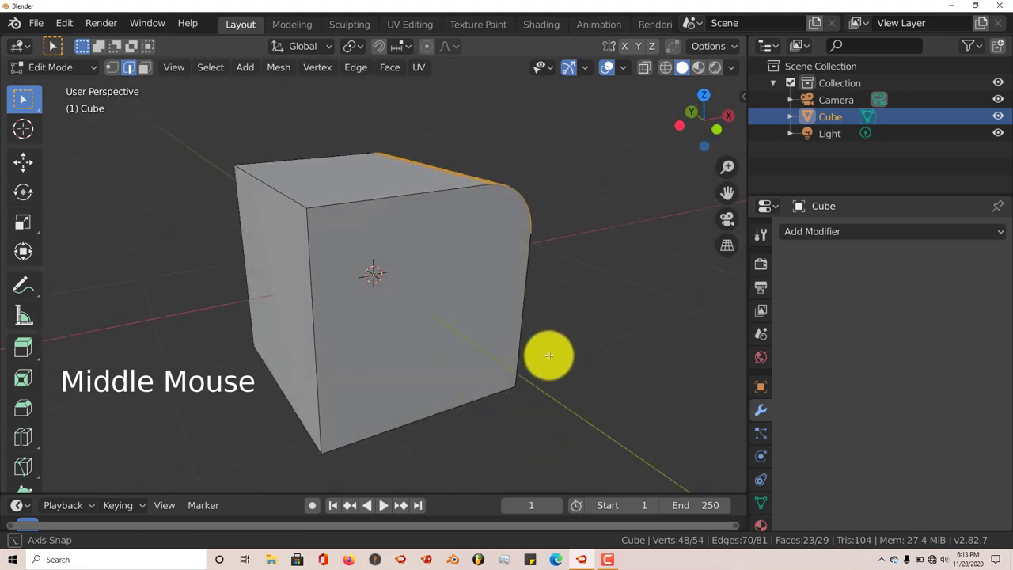
left_click(357, 199)
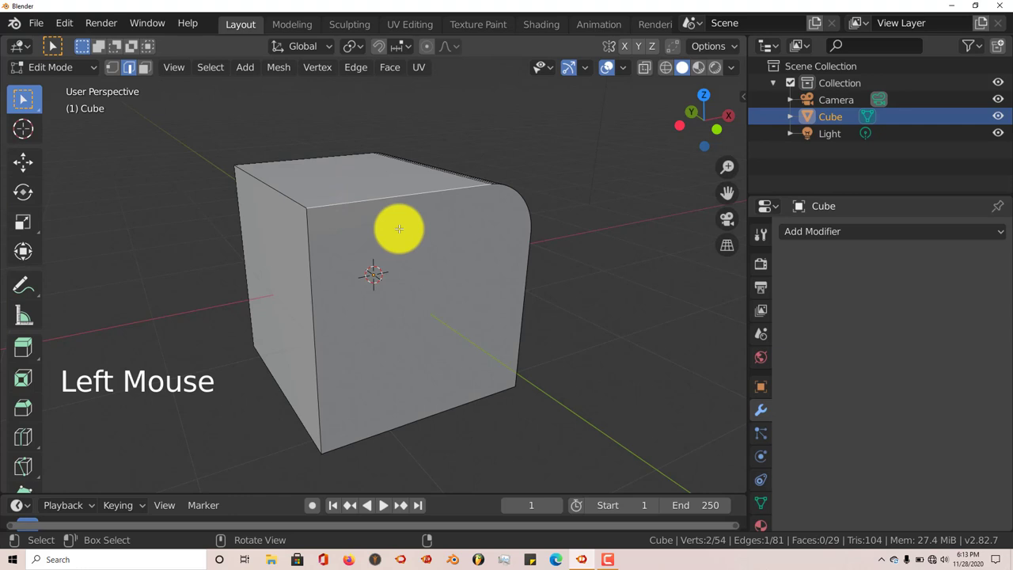
key("space")
type("Beve")
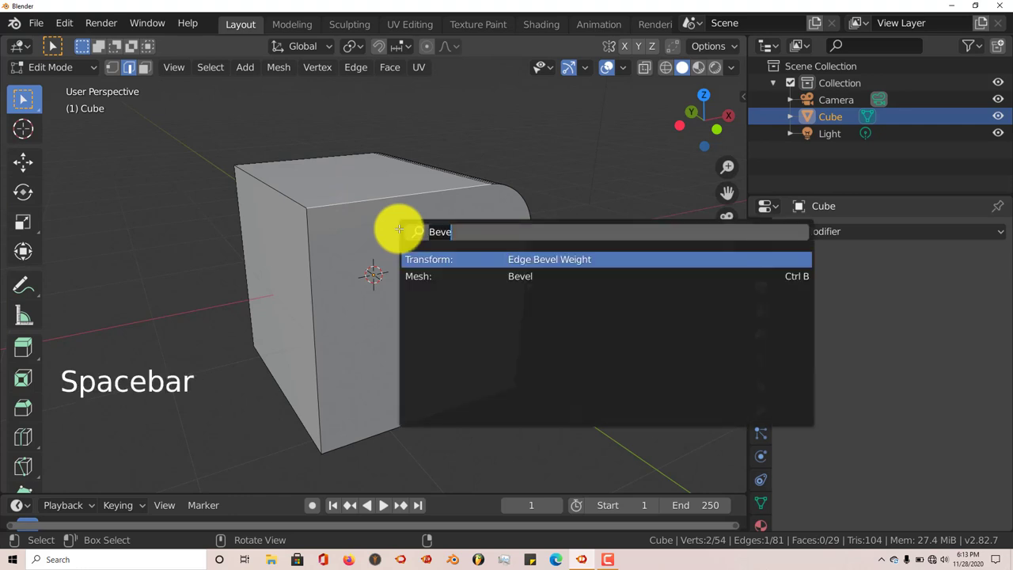
Bevel that edge to about 0.426 m width with 11 segments
left_click(533, 276)
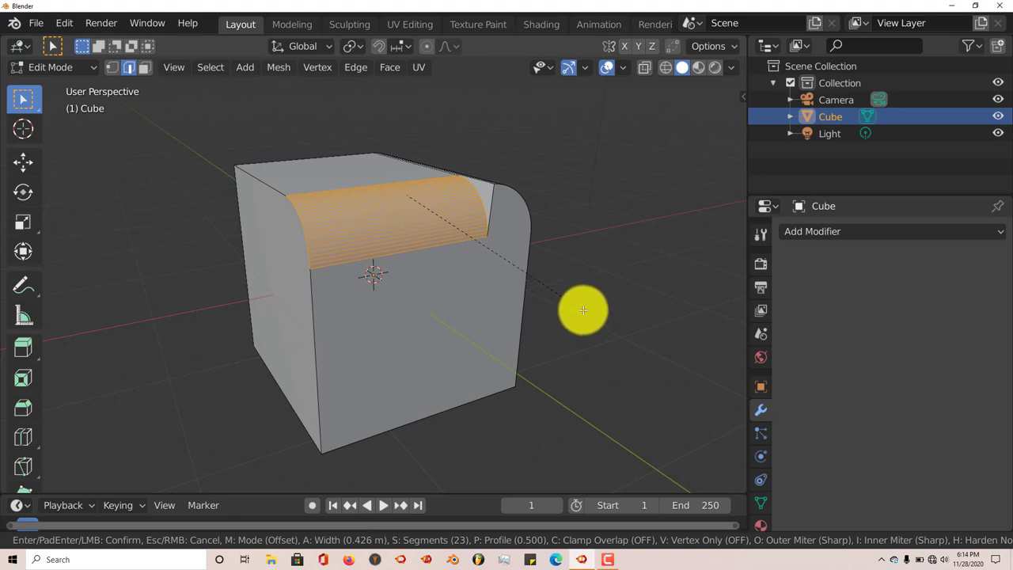
scroll(584, 309, "down", 3)
scroll(584, 308, "down", 5)
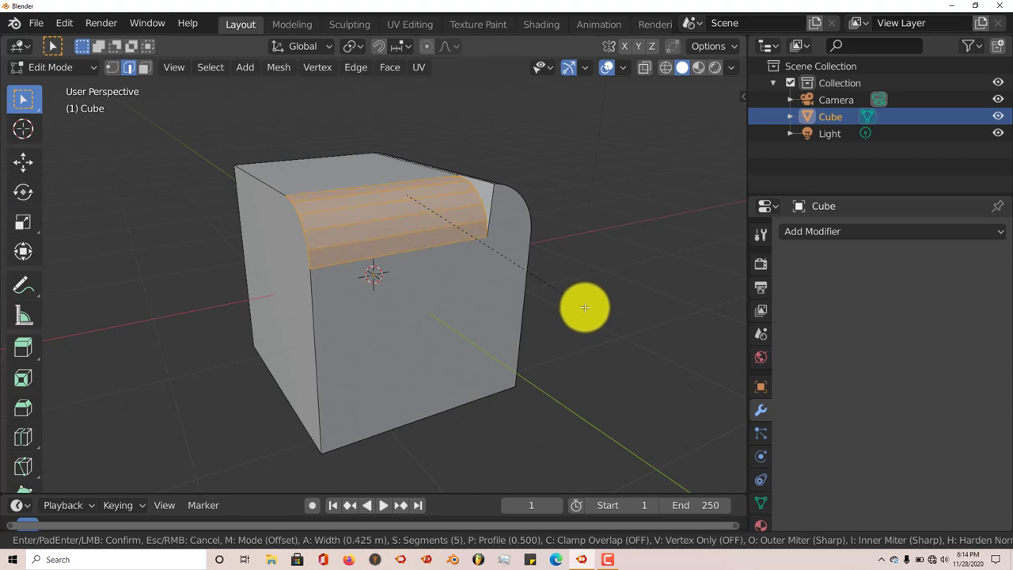
scroll(584, 307, "up", 6)
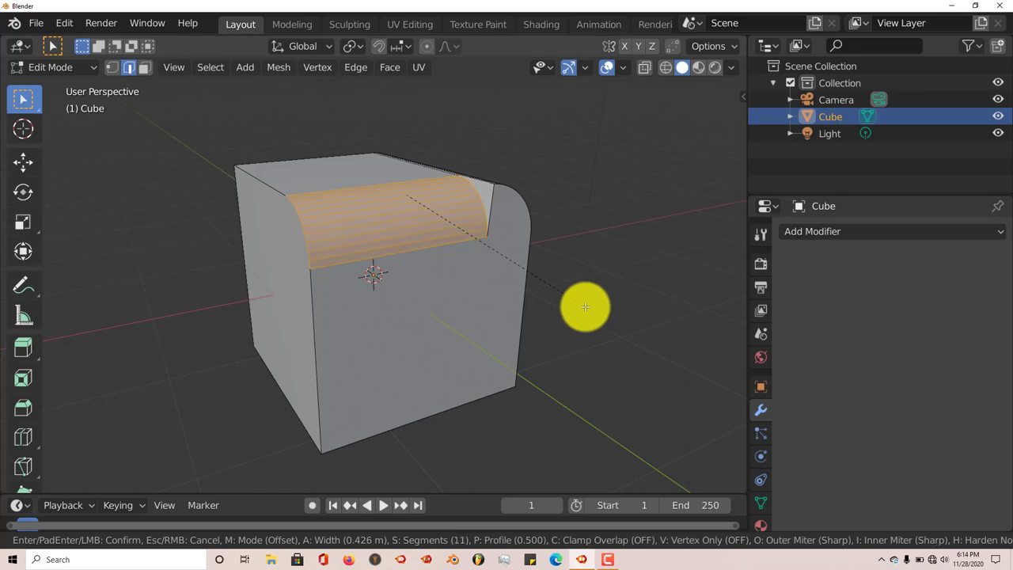
left_click(585, 306)
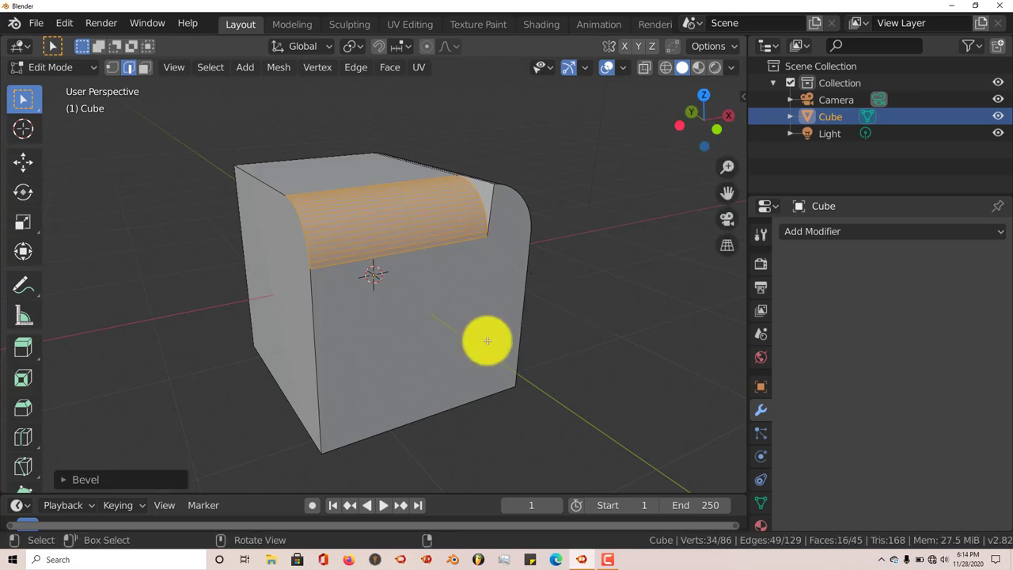
middle_click_drag(482, 339, 516, 349)
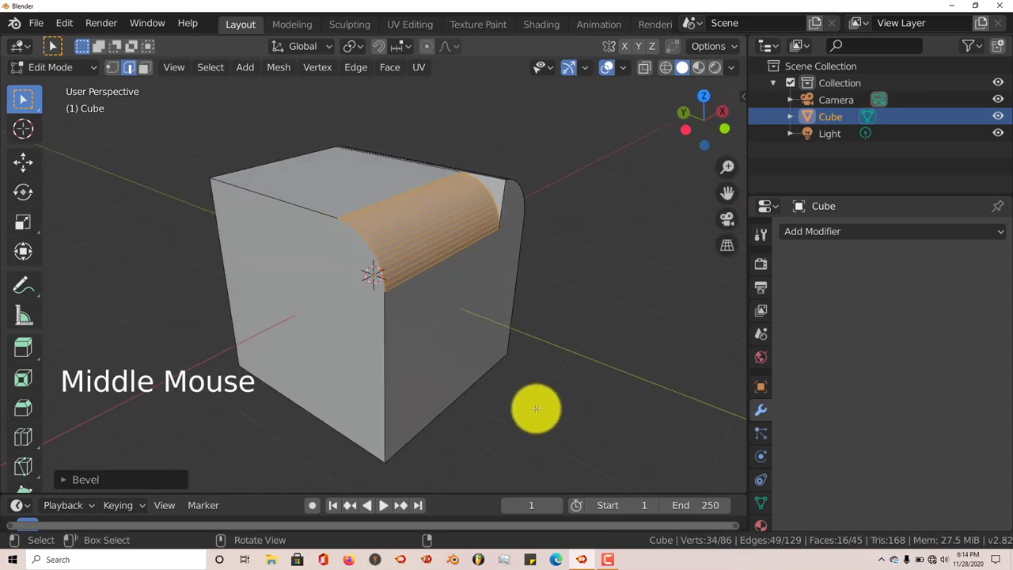
Switch to Object Mode and orbit to a straight-on front view of the finished cube
key("Tab")
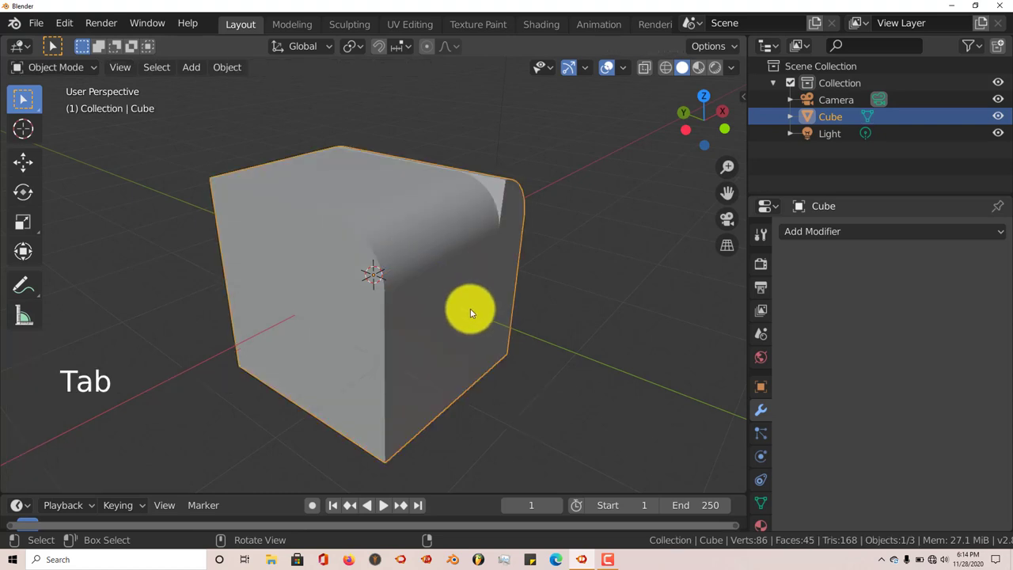
middle_click_drag(468, 309, 330, 234)
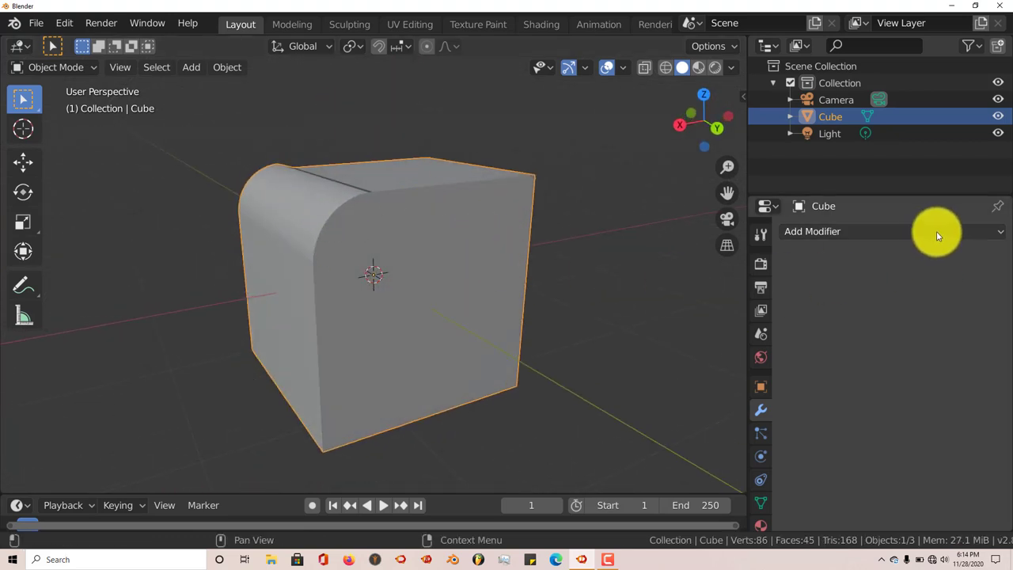
middle_click_drag(445, 185, 436, 276)
scroll(436, 277, "down", 2)
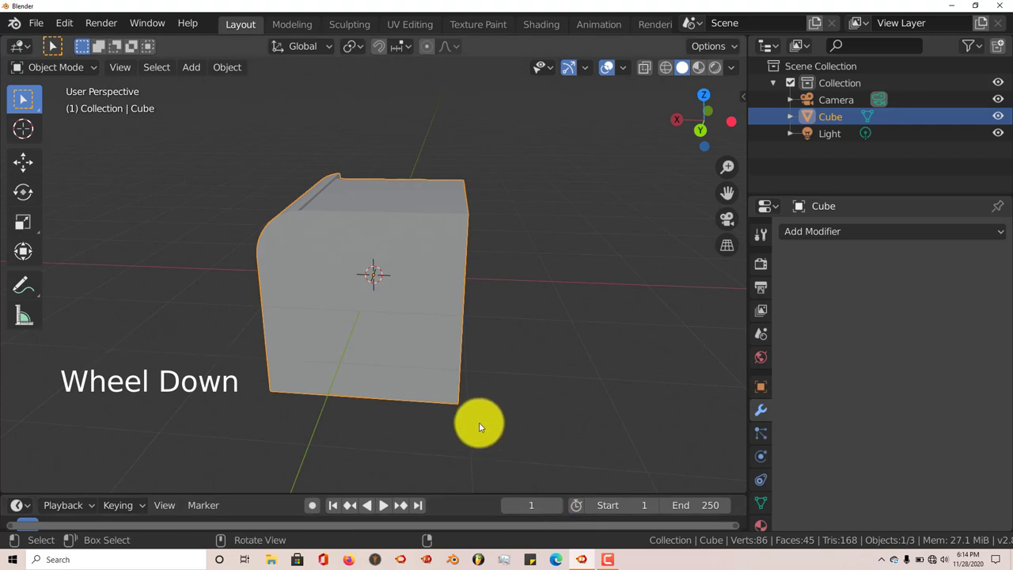
middle_click_drag(479, 427, 487, 394)
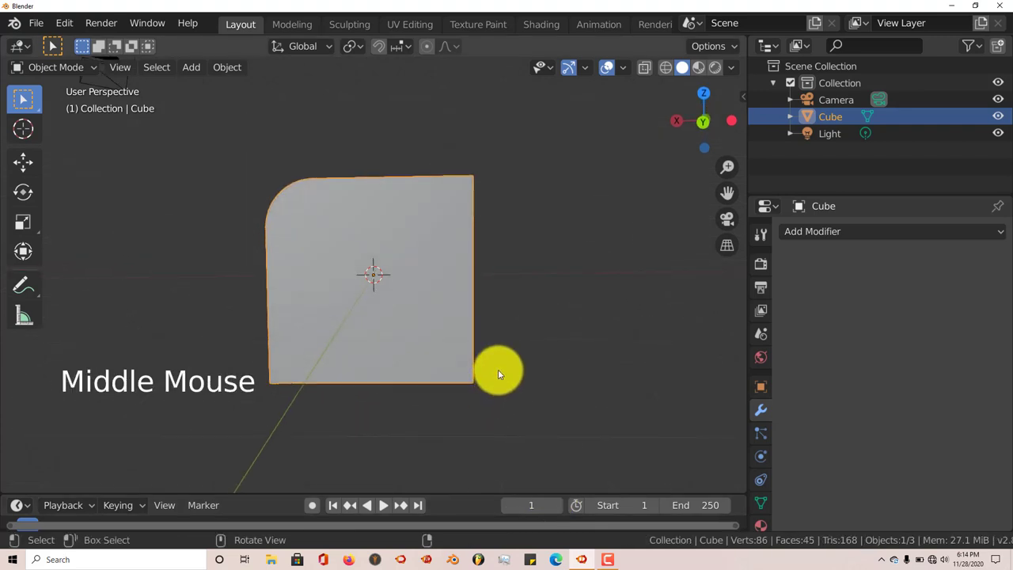
scroll(498, 372, "up", 2)
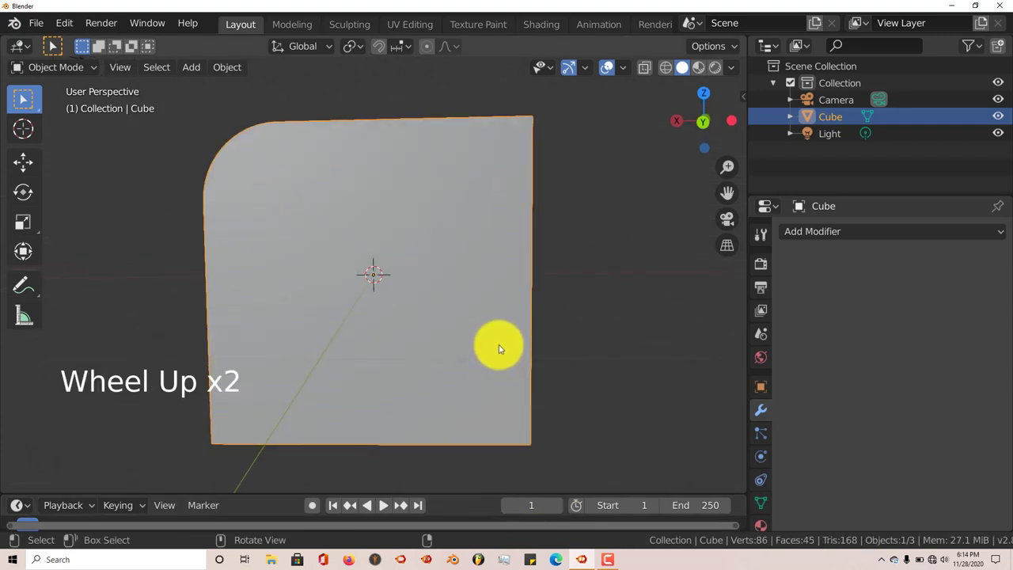